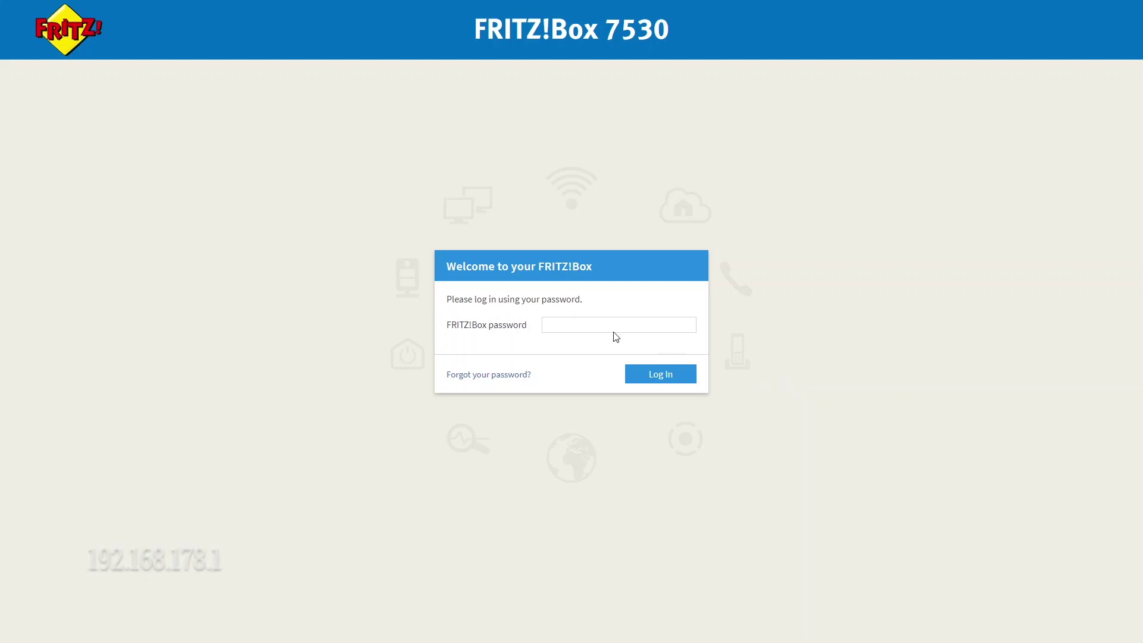
Enter the router password and log in to the FRITZ!Box Overview page
click(600, 324)
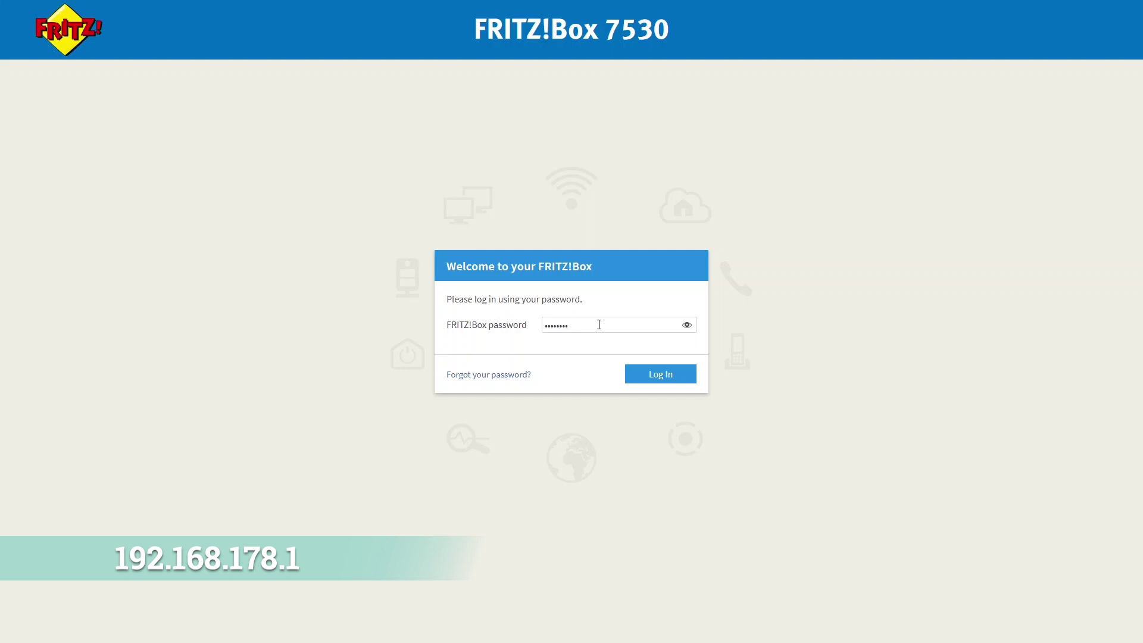
click(661, 377)
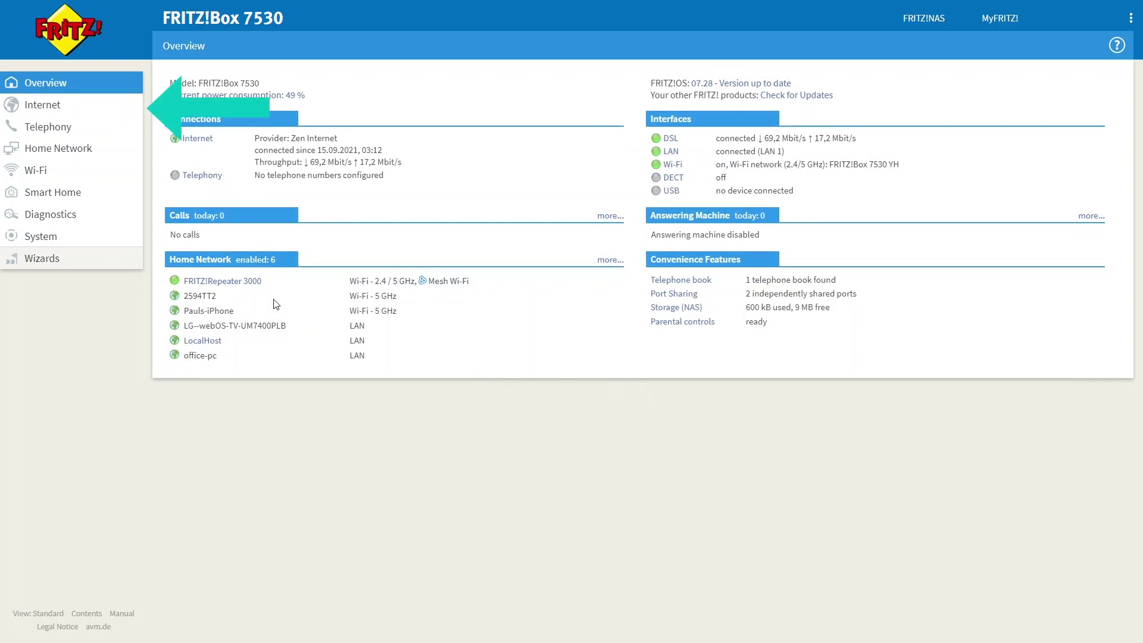
Go to Internet > Filters > Access Profiles and start a new access profile
click(50, 111)
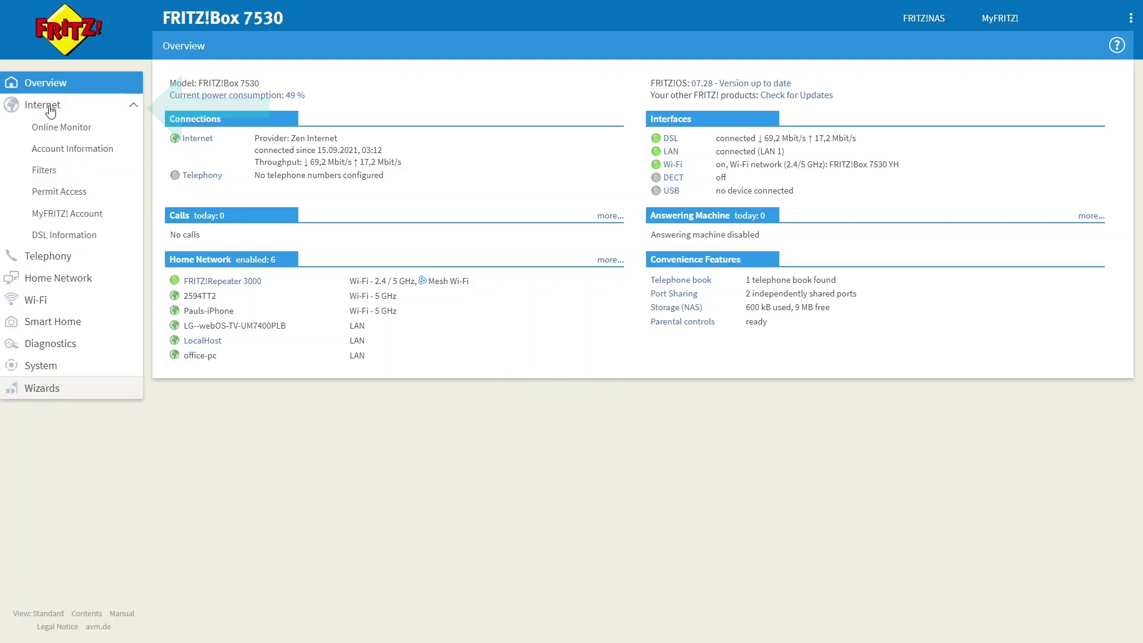
click(51, 170)
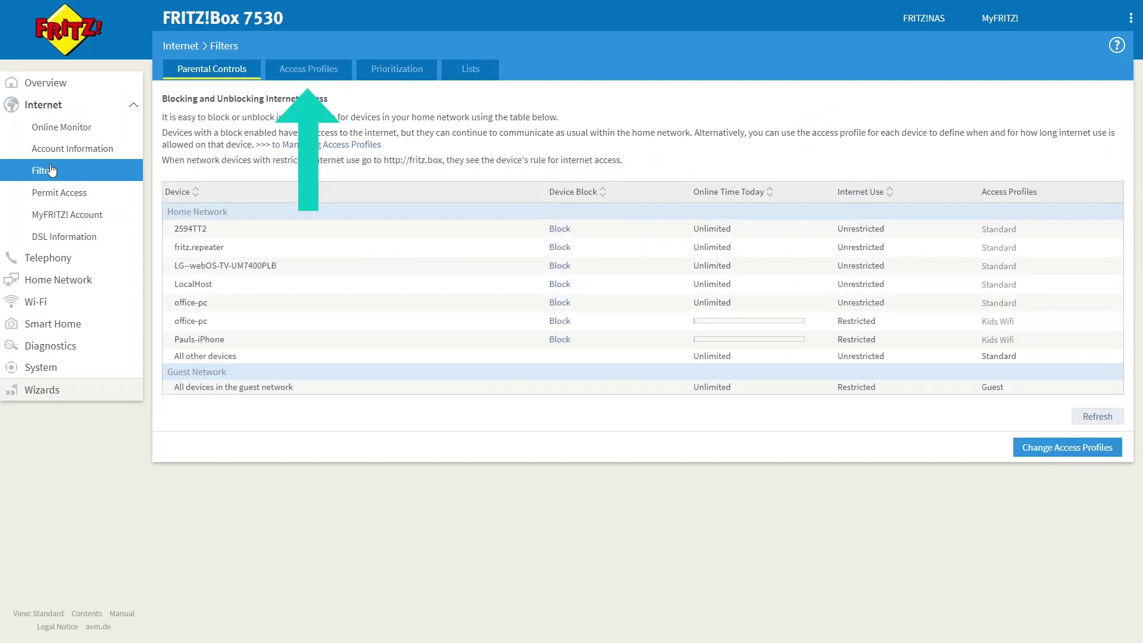
click(308, 73)
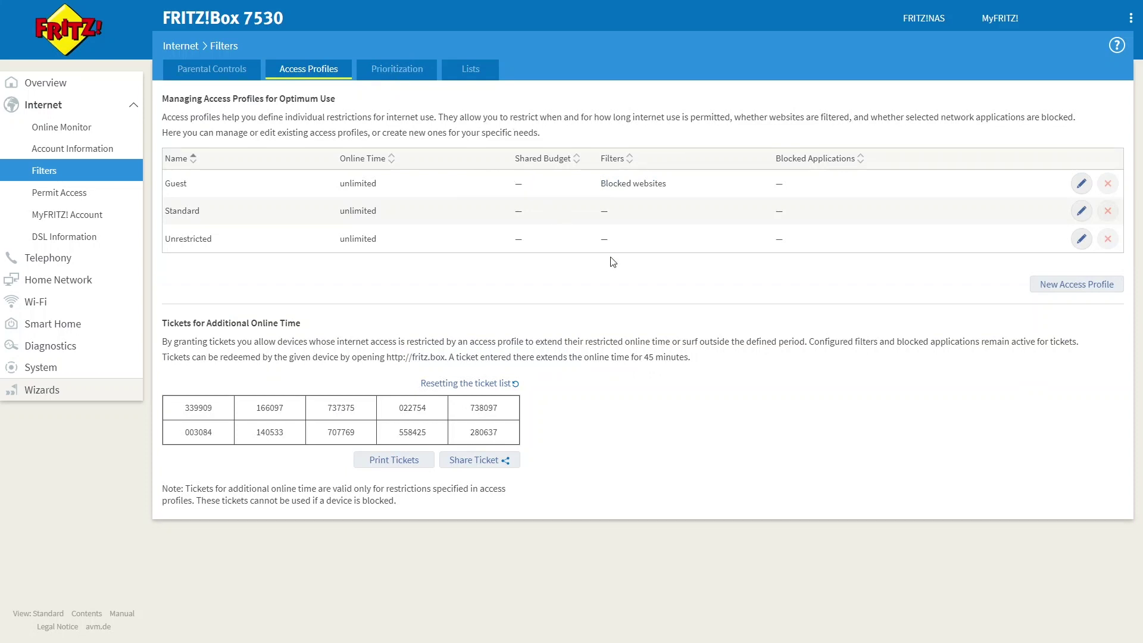
click(1056, 289)
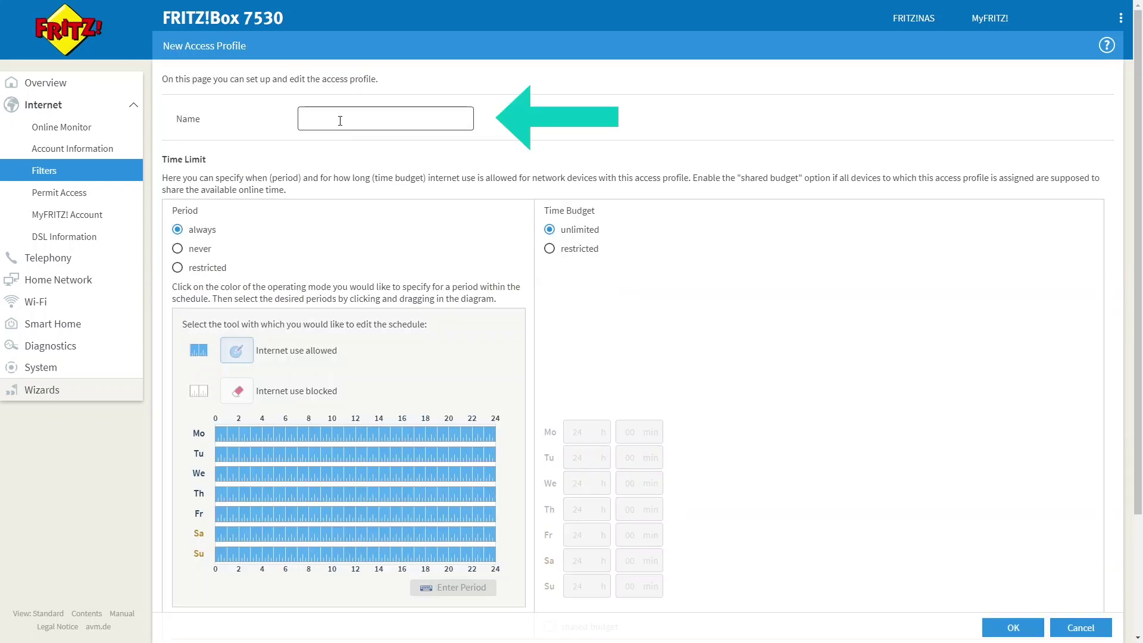
Name the profile 'Kids Wifi' and set its internet use period to restricted
click(340, 121)
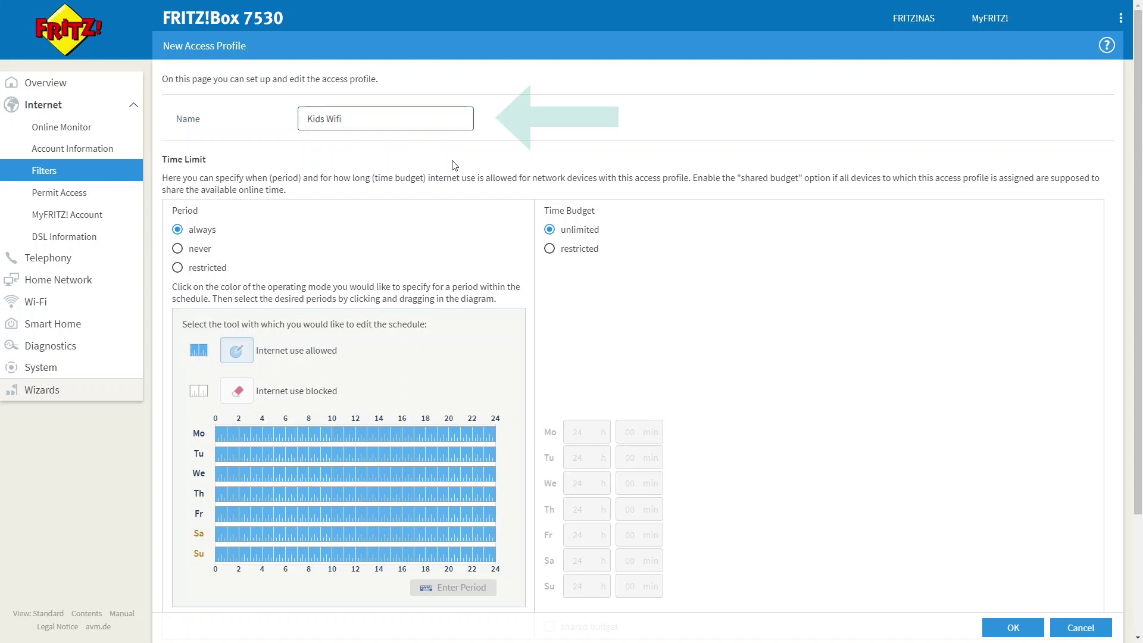
scroll(376, 224, down, 1)
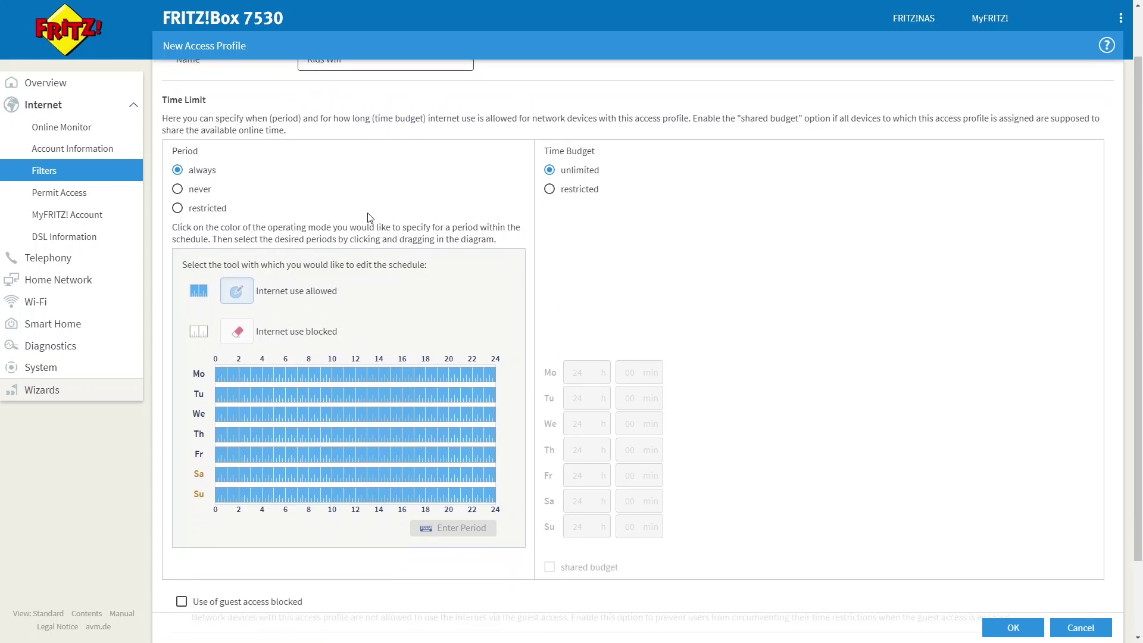
click(198, 195)
click(219, 212)
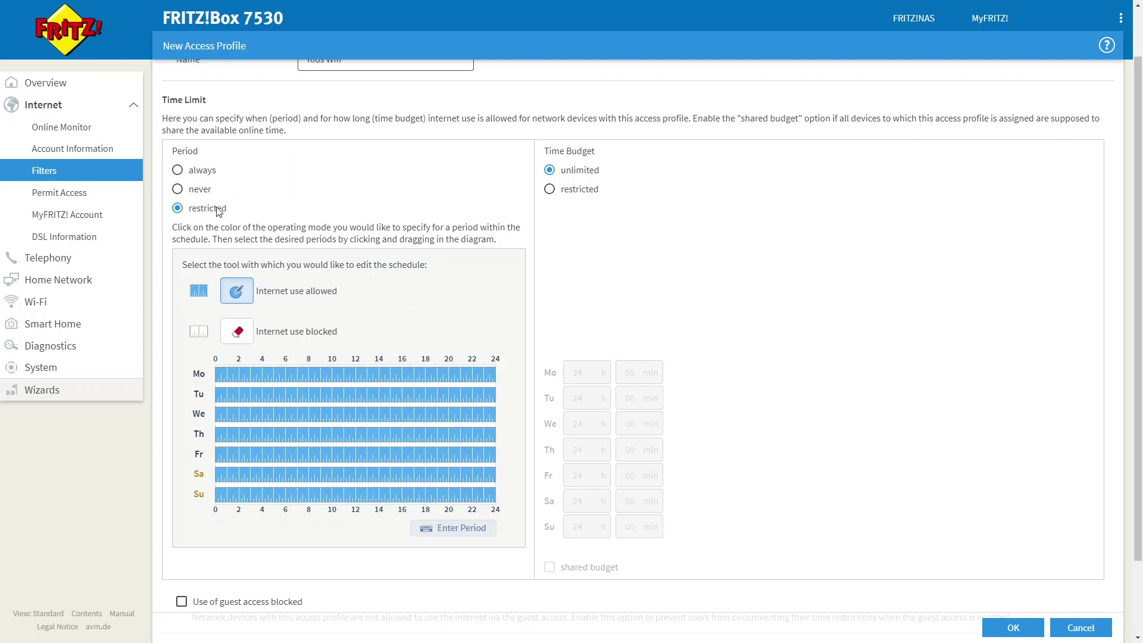
Block internet Mon–Fri before 07:00 and after 20:00, keeping Saturday evening allowed
click(237, 332)
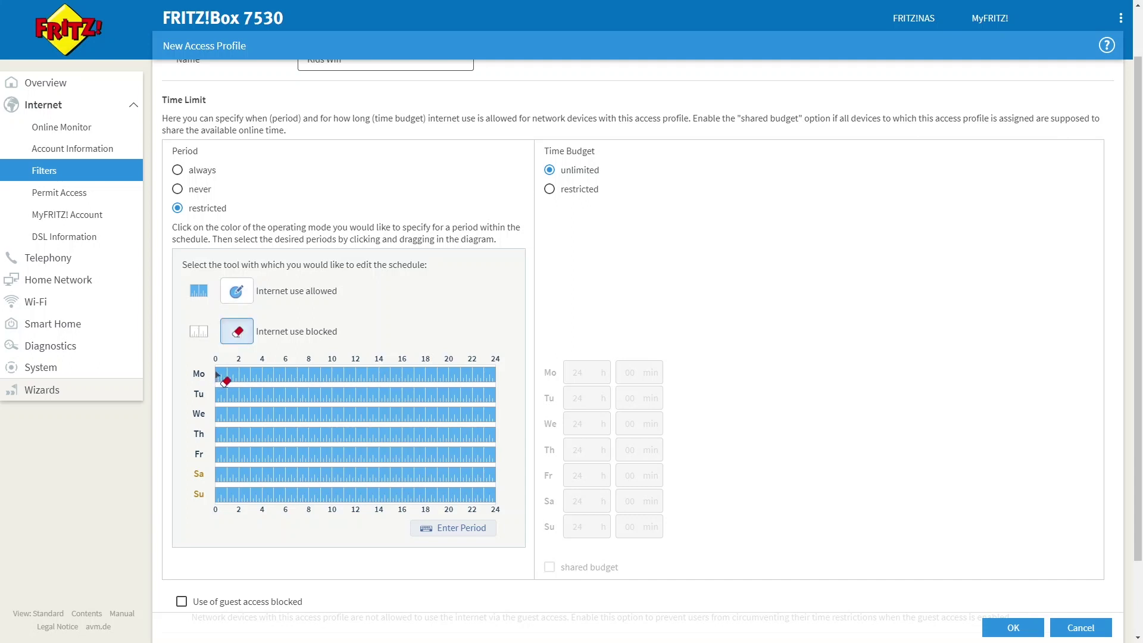
drag(218, 375, 299, 377)
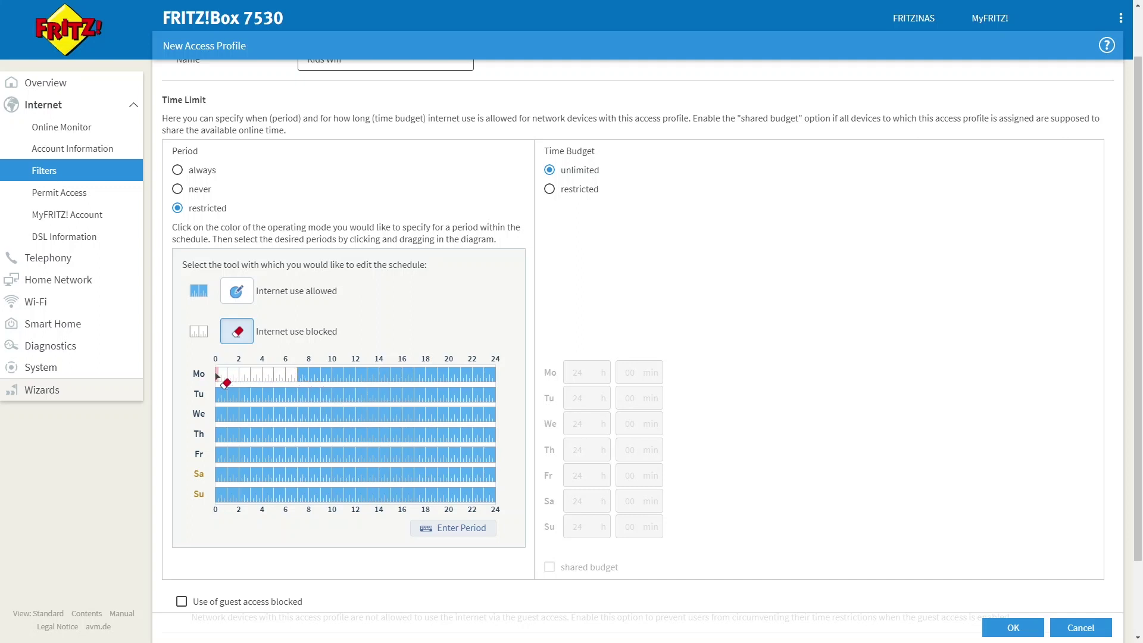
mouse_move(217, 376)
mouse_down()
mouse_move(238, 447)
mouse_move(306, 454)
mouse_up()
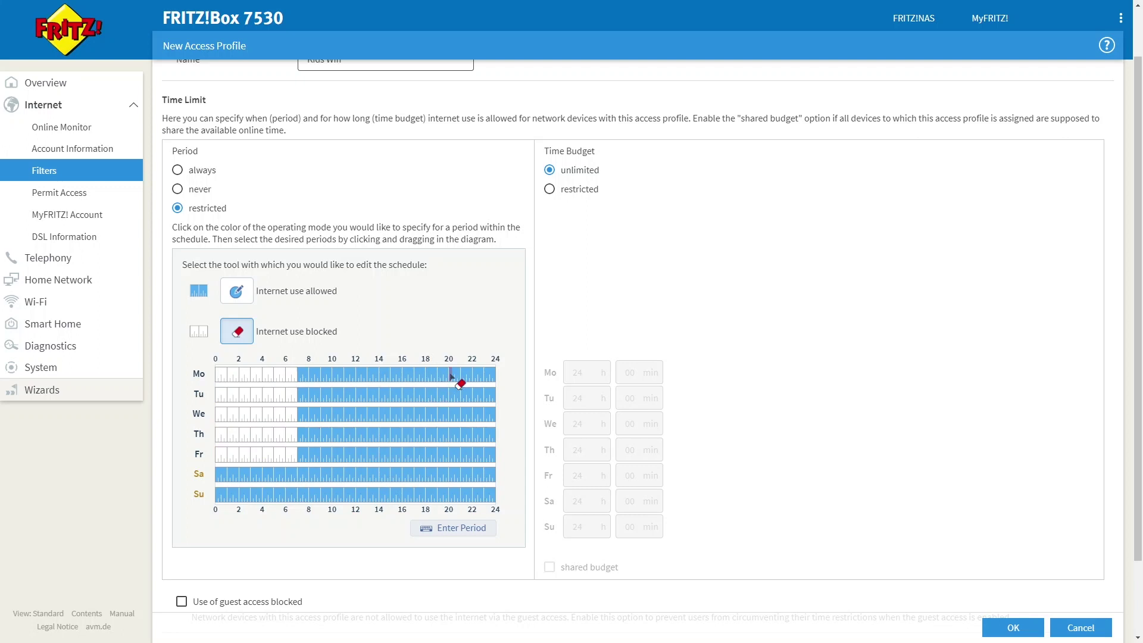
mouse_move(451, 376)
mouse_down()
mouse_move(510, 467)
mouse_move(519, 517)
mouse_up()
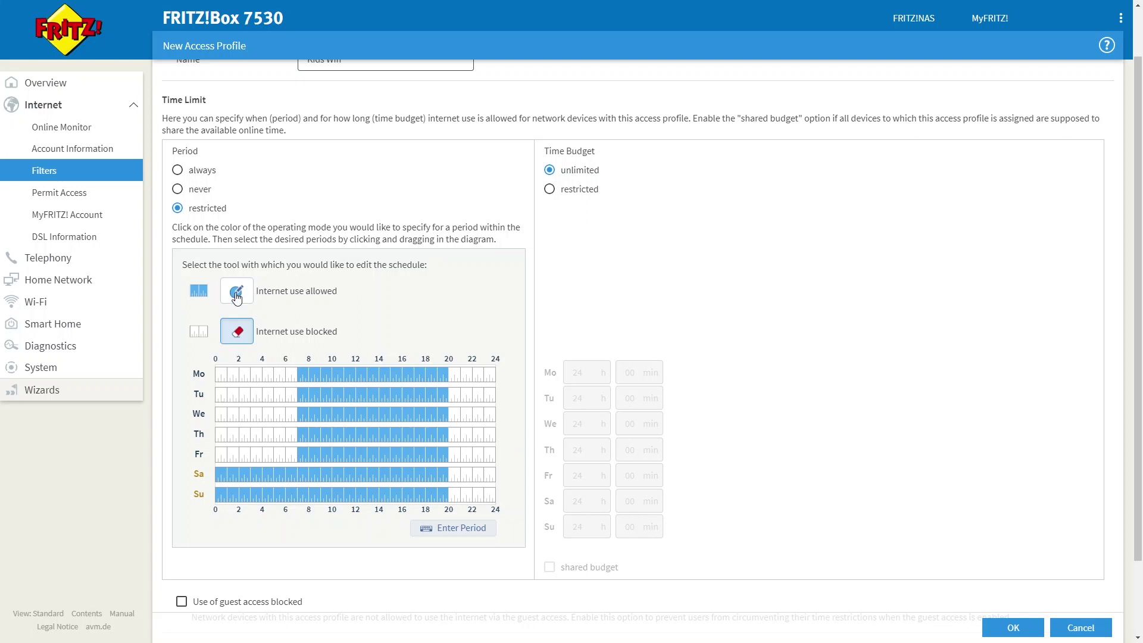
click(236, 296)
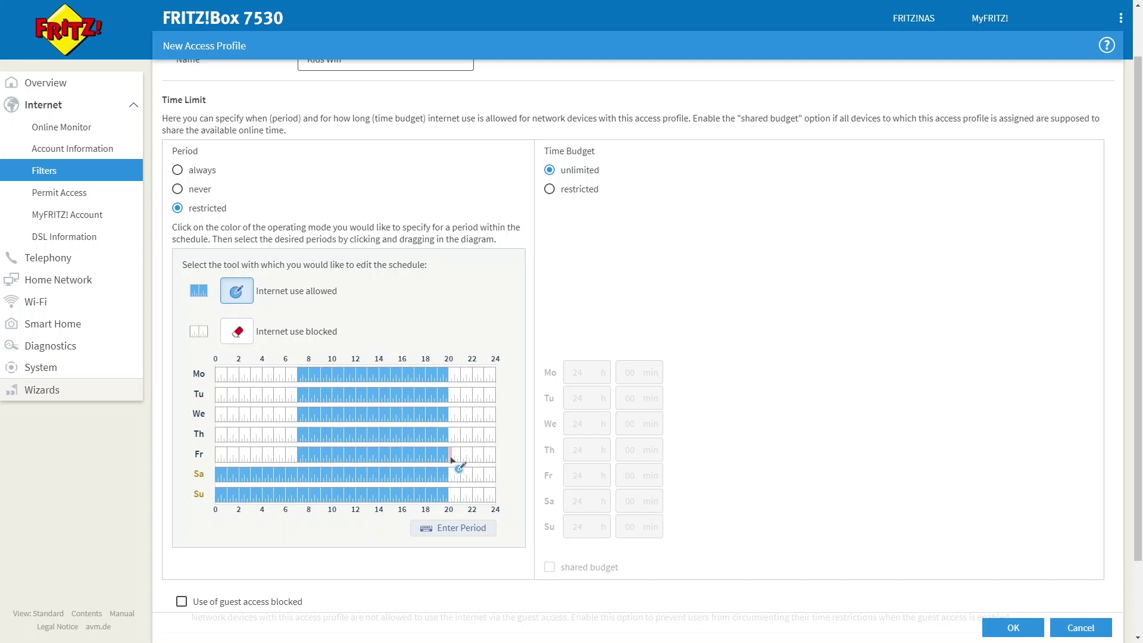
drag(448, 457, 506, 466)
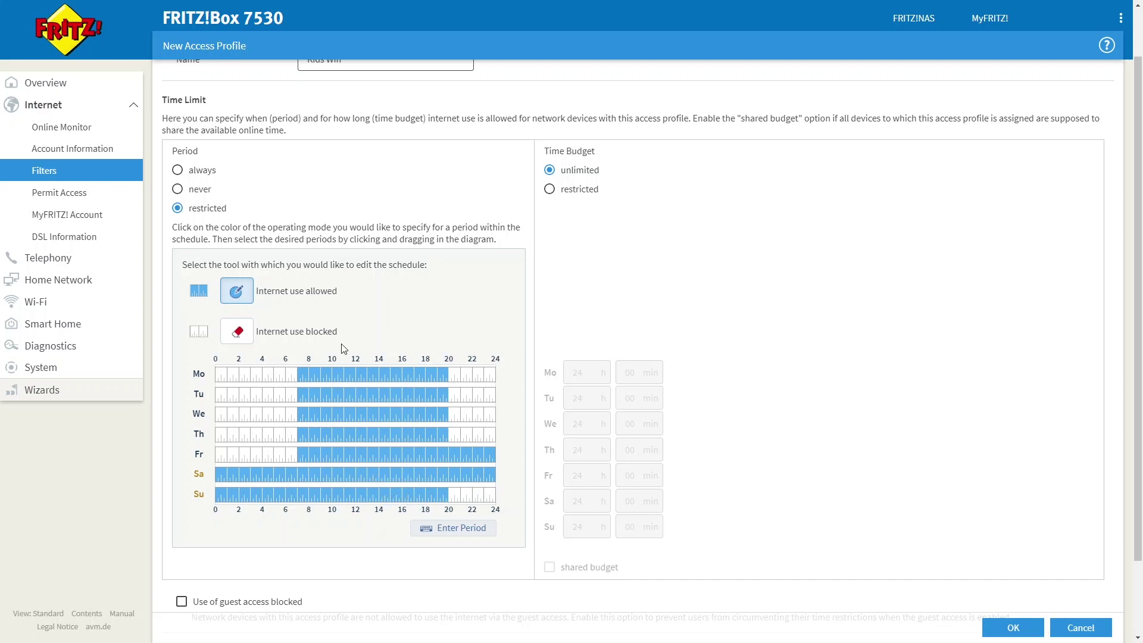
Set a restricted time budget of 8 hours for each day Monday through Friday
click(178, 171)
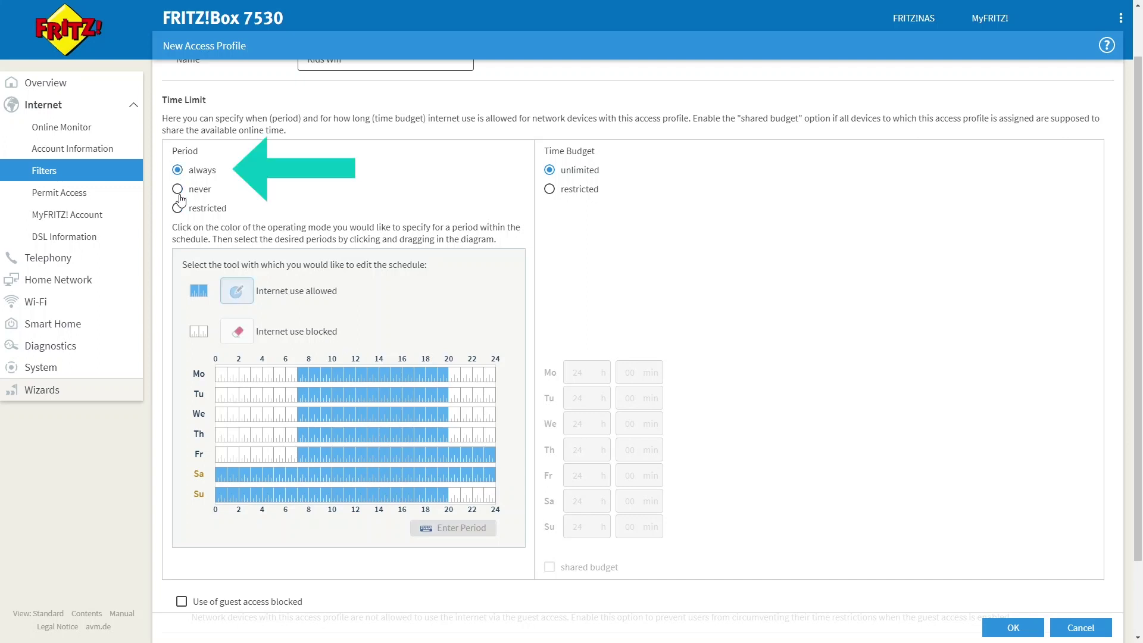
click(548, 190)
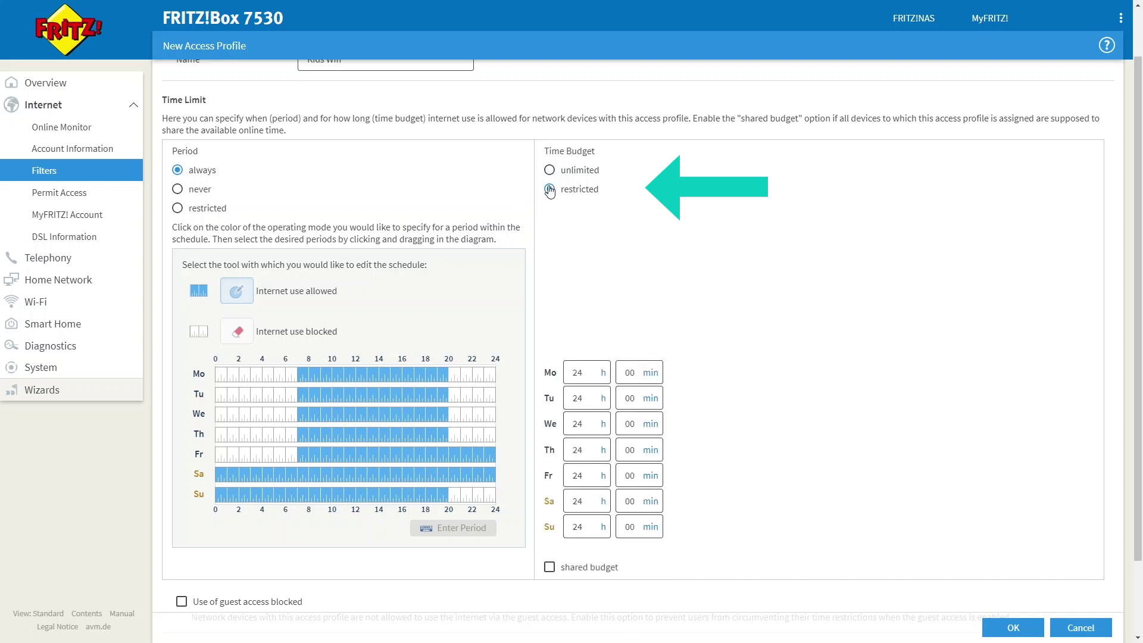
click(591, 374)
text(8)
key(Tab)
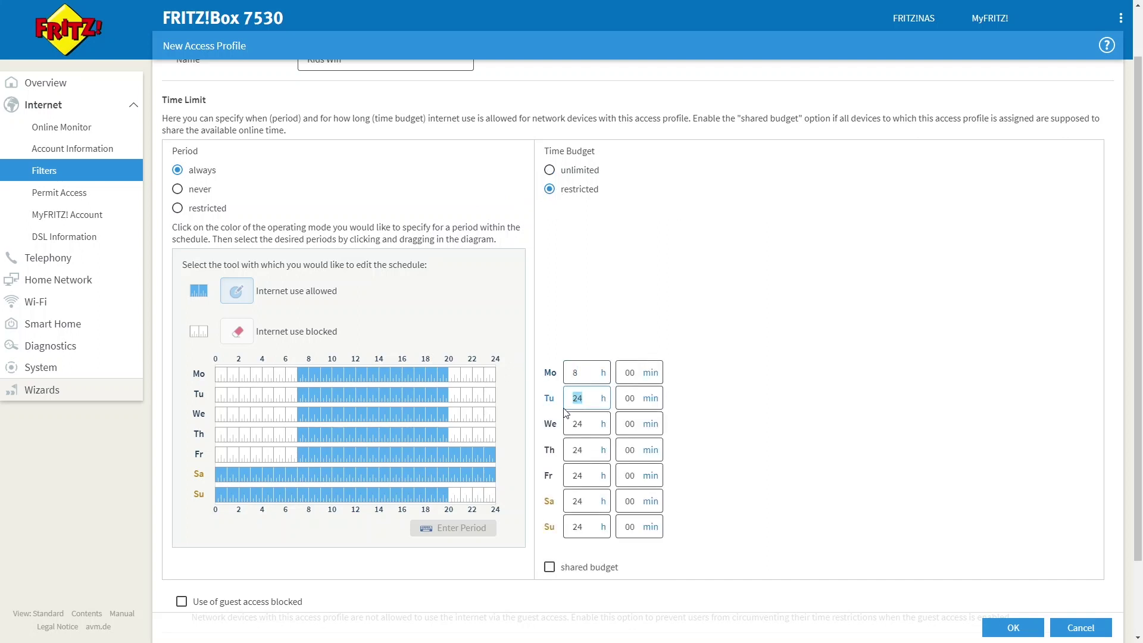
text(8)
key(Tab)
text(8)
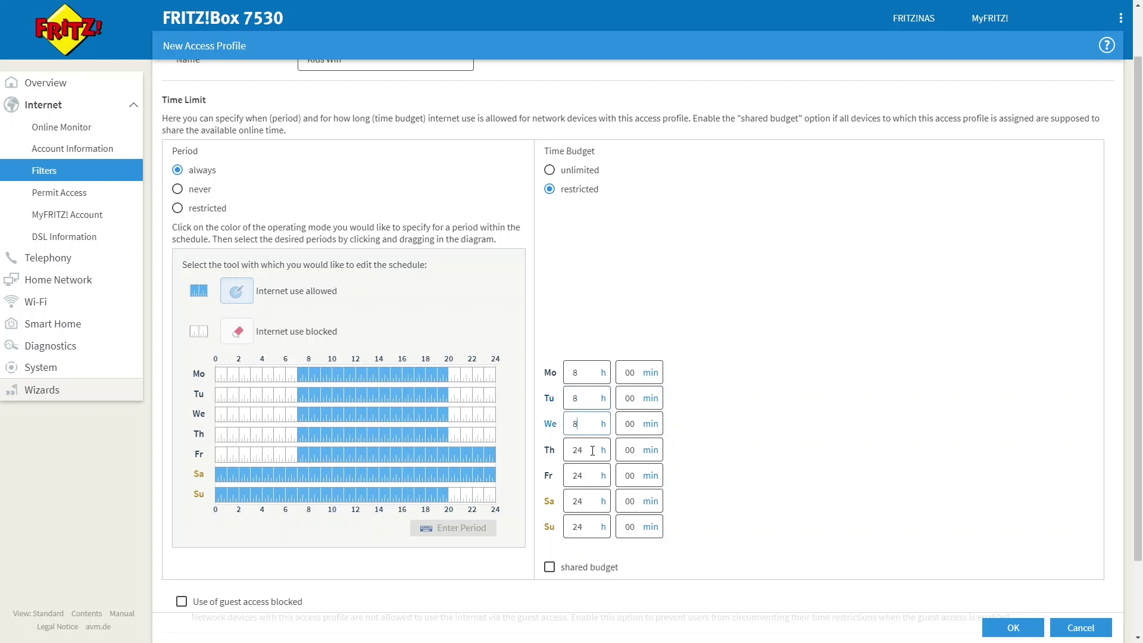
key(Tab)
text(8)
key(Tab)
text(8)
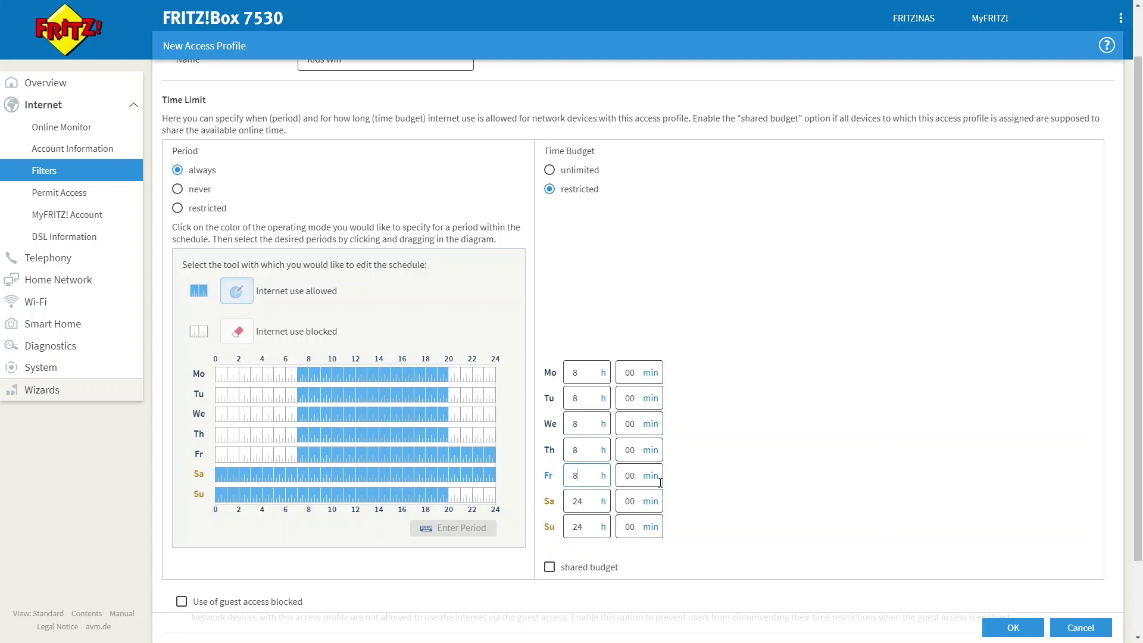
click(784, 471)
scroll(718, 532, down, 1)
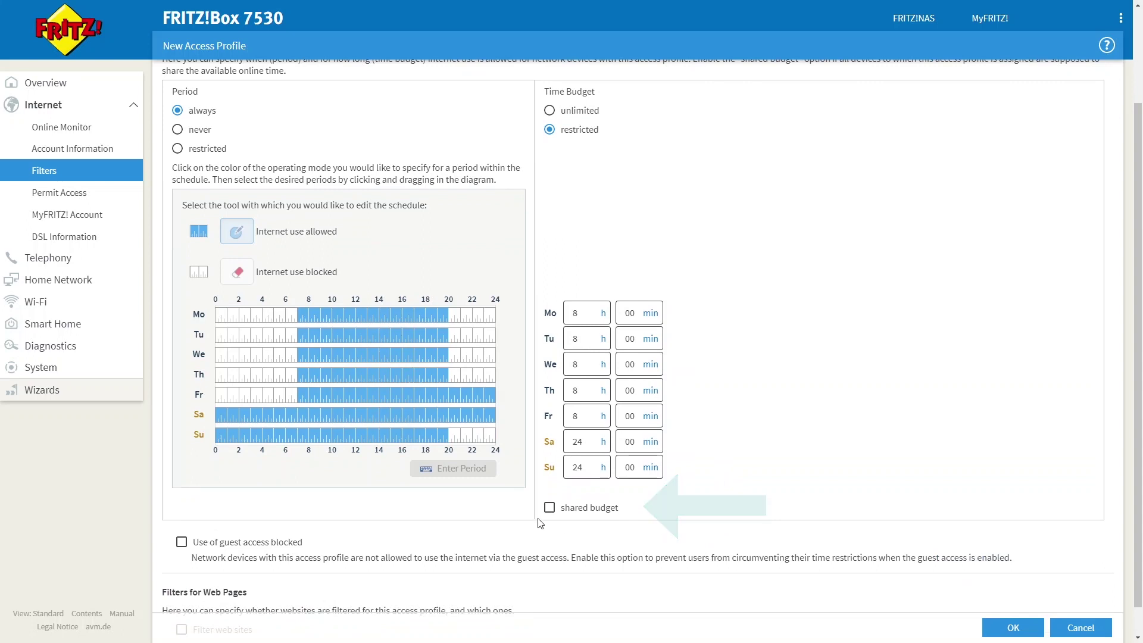
Enable shared budget, block guest access use, turn on website filtering, and save Kids Wifi
click(550, 510)
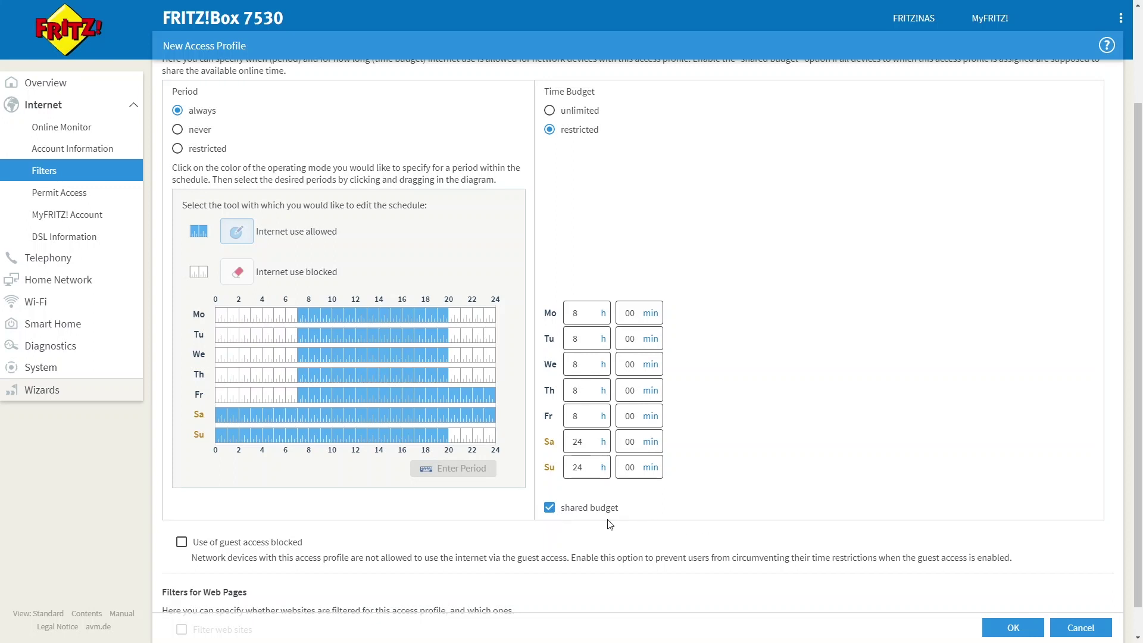
click(181, 543)
scroll(317, 547, down, 1)
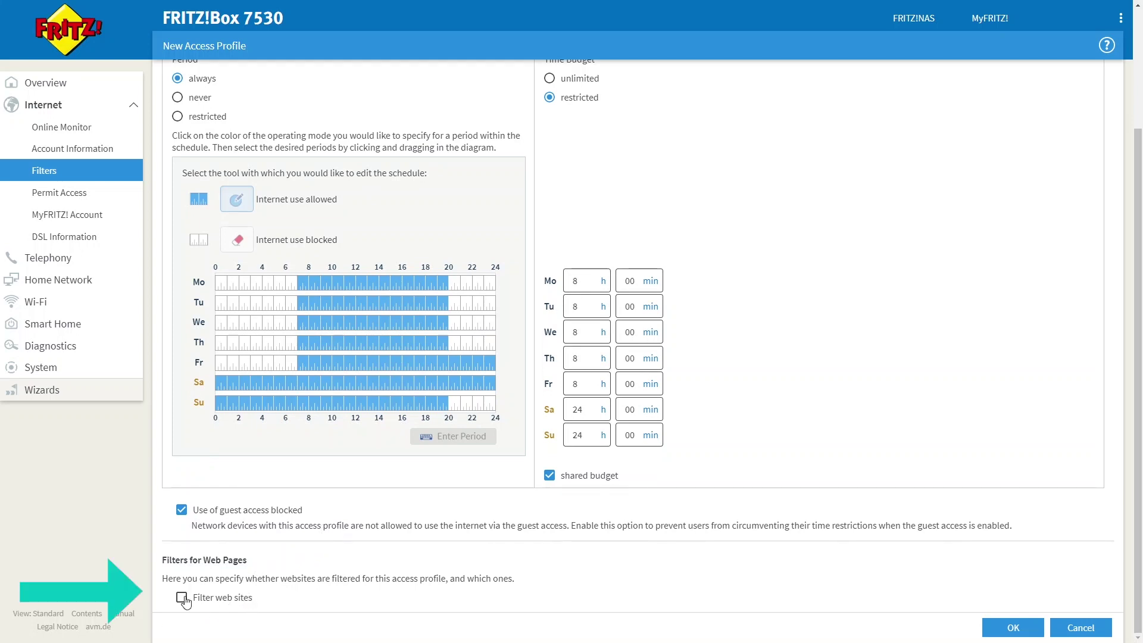
click(227, 598)
scroll(260, 581, down, 1)
scroll(259, 578, down, 2)
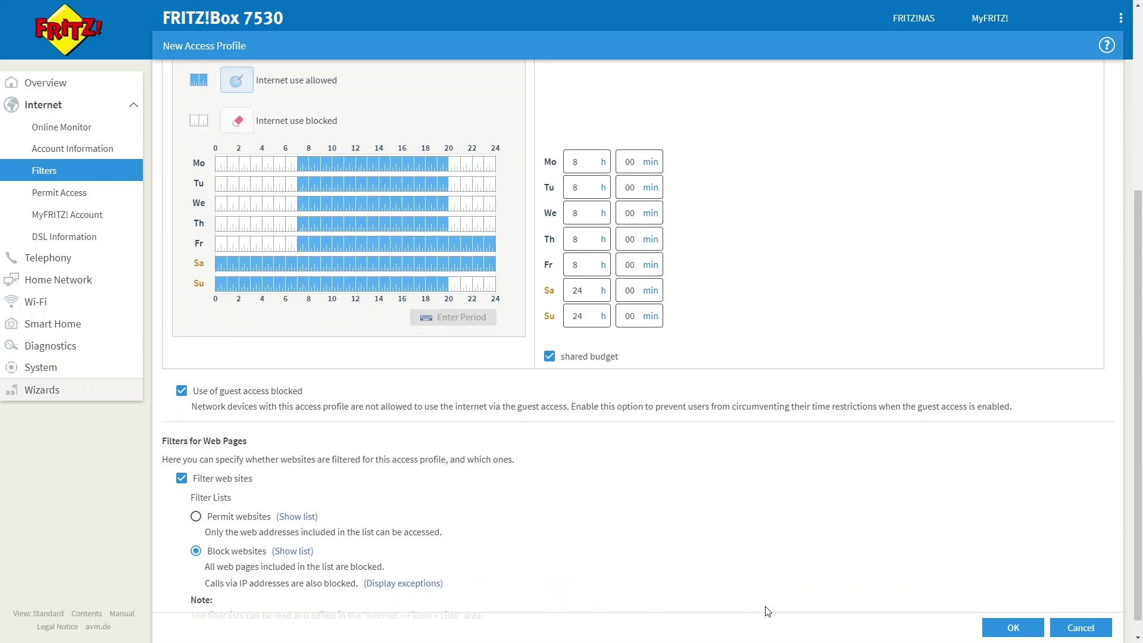
click(1012, 623)
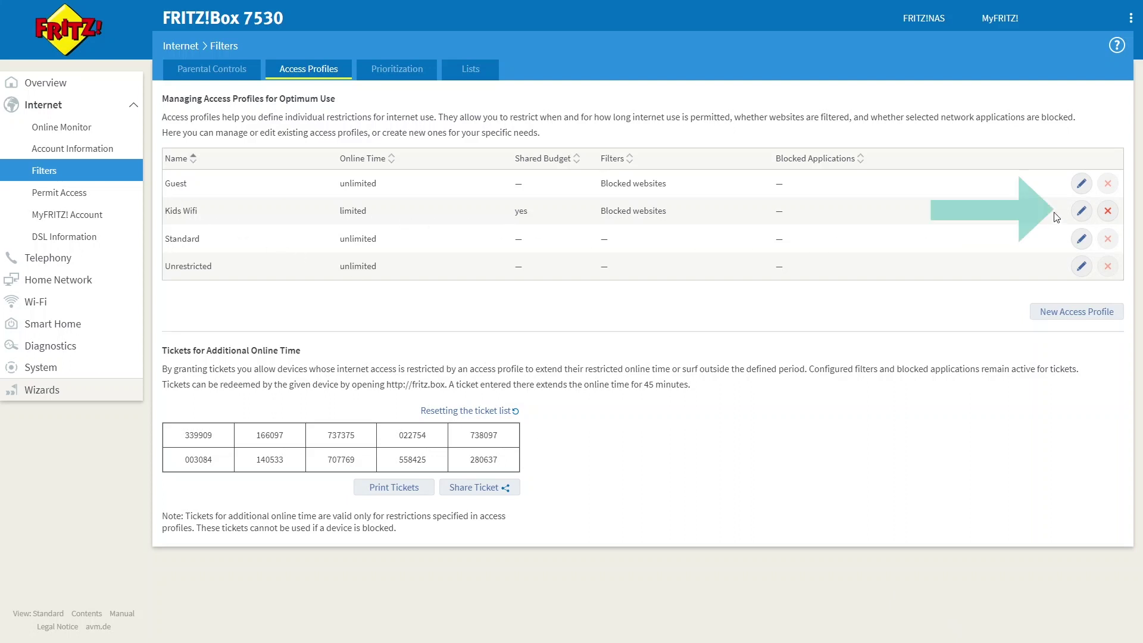
Edit Kids Wifi to assign the iPhone and second office-pc, then save
click(1082, 212)
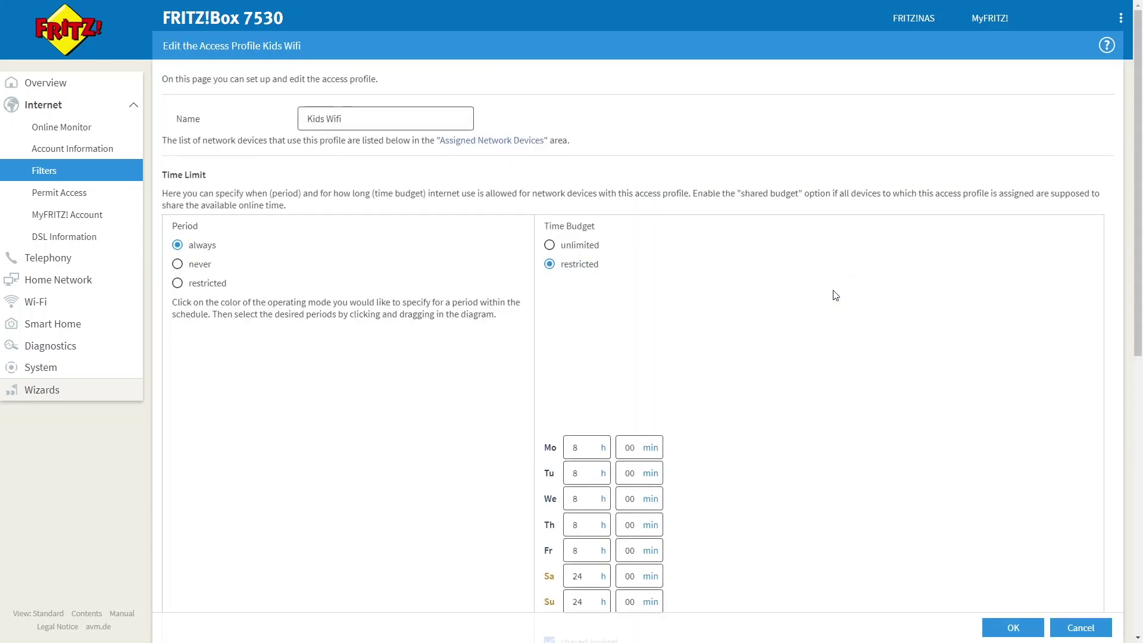
scroll(773, 297, down, 7)
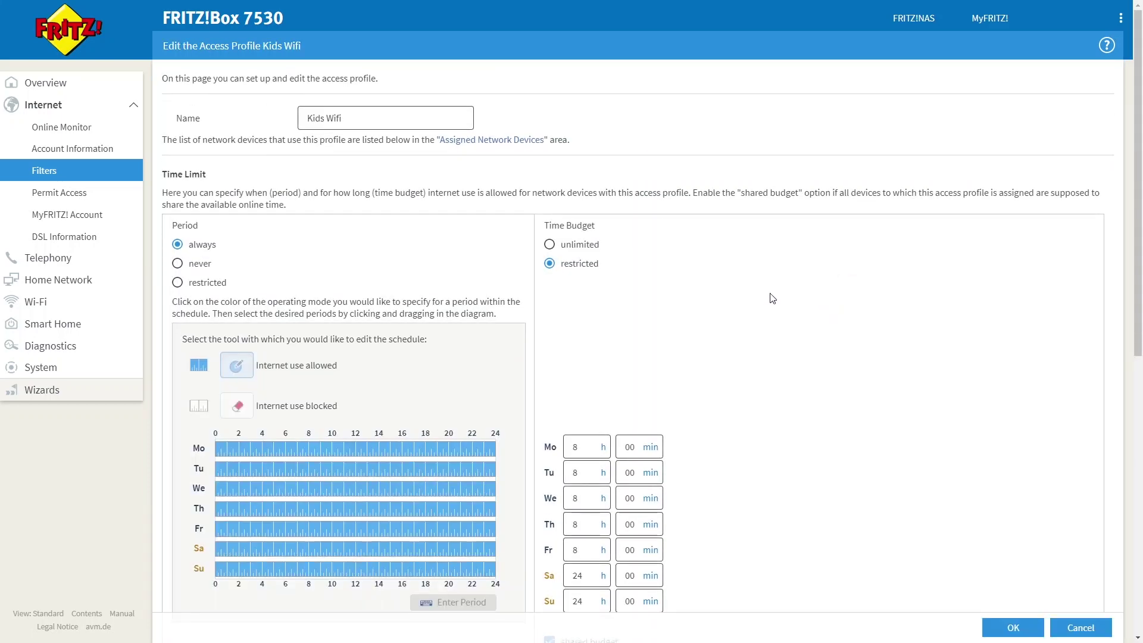
scroll(762, 299, down, 2)
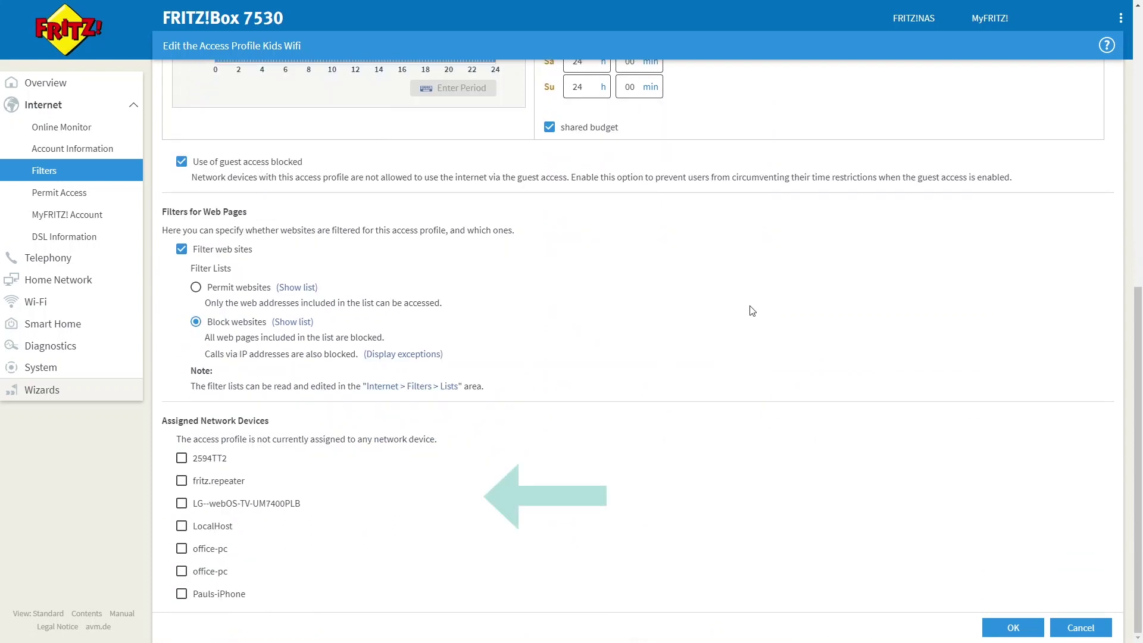
click(181, 594)
click(181, 573)
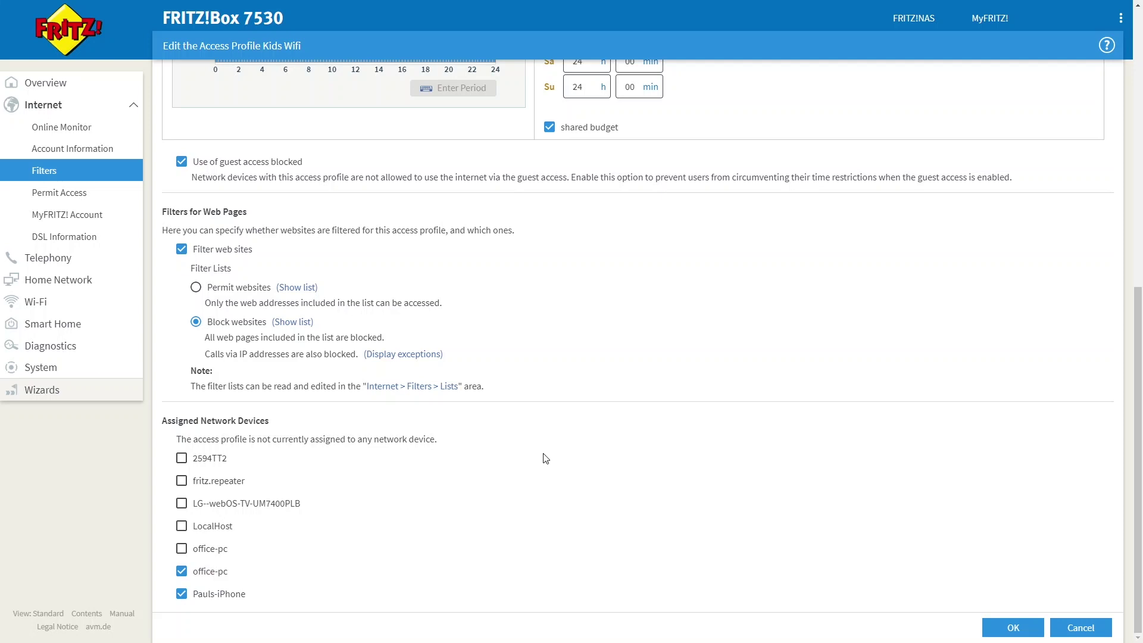
click(1030, 624)
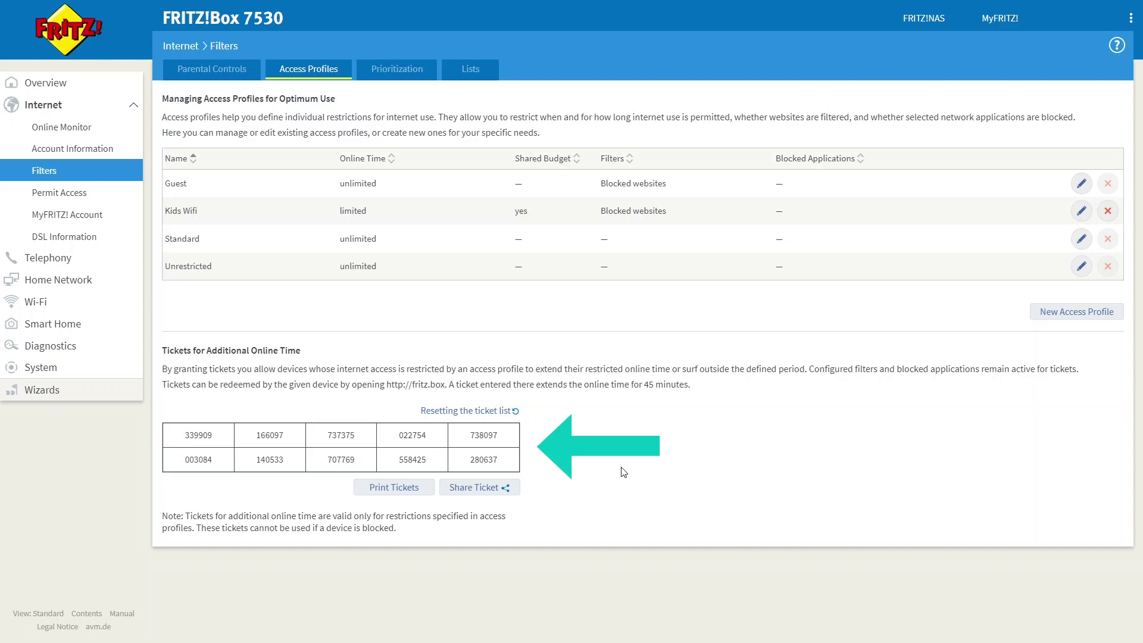
click(403, 496)
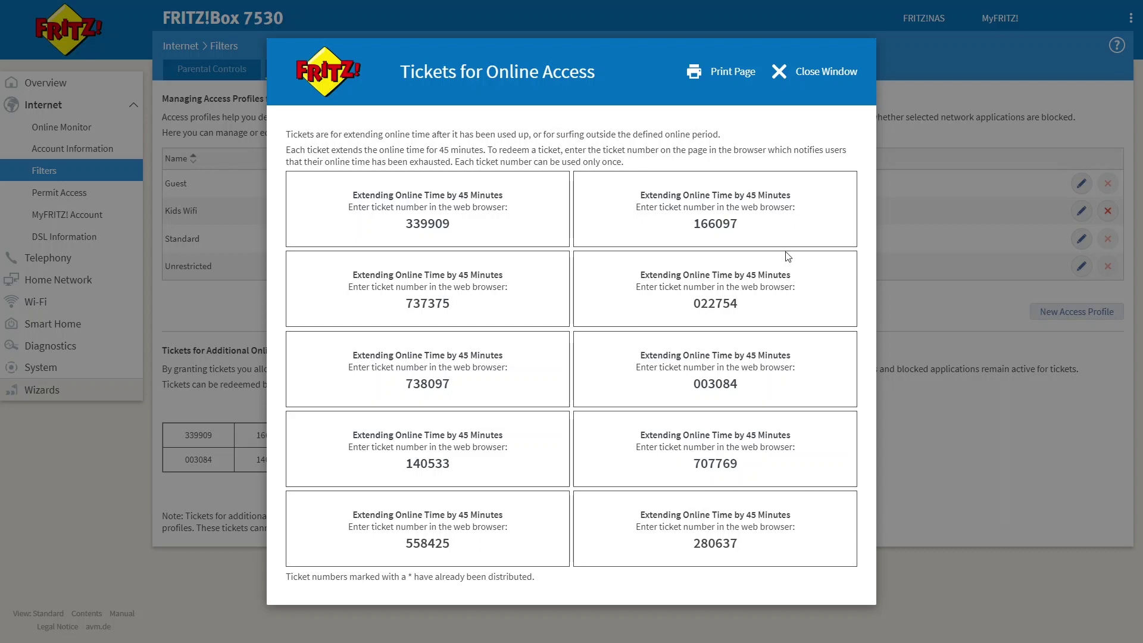
click(827, 86)
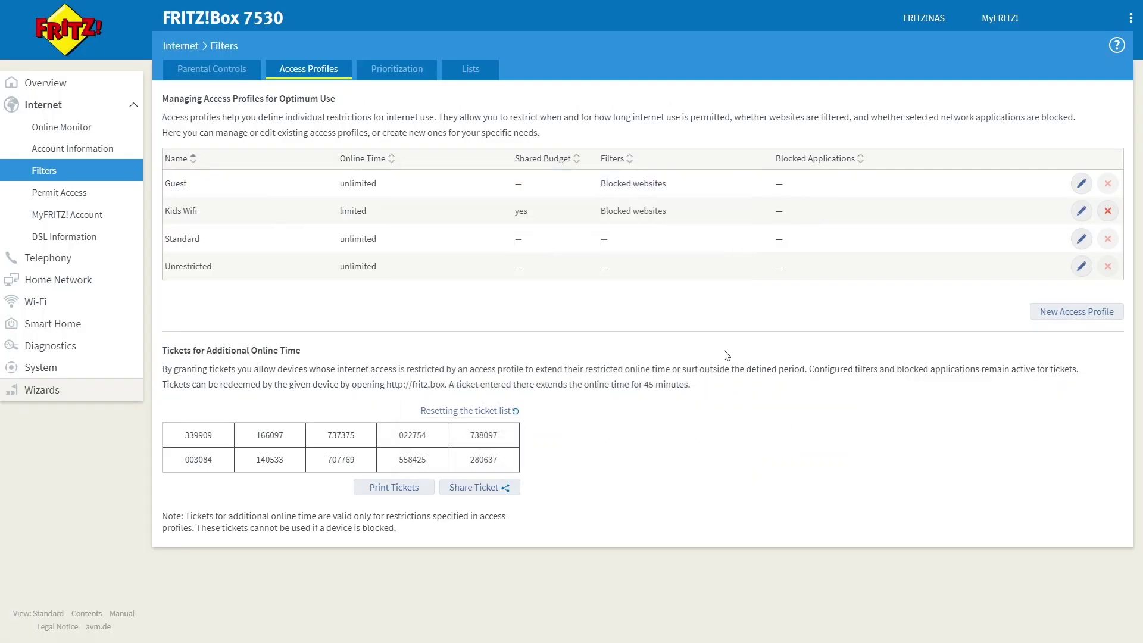
Reset the ticket list, confirming that old tickets are replaced by ten new ones
click(480, 412)
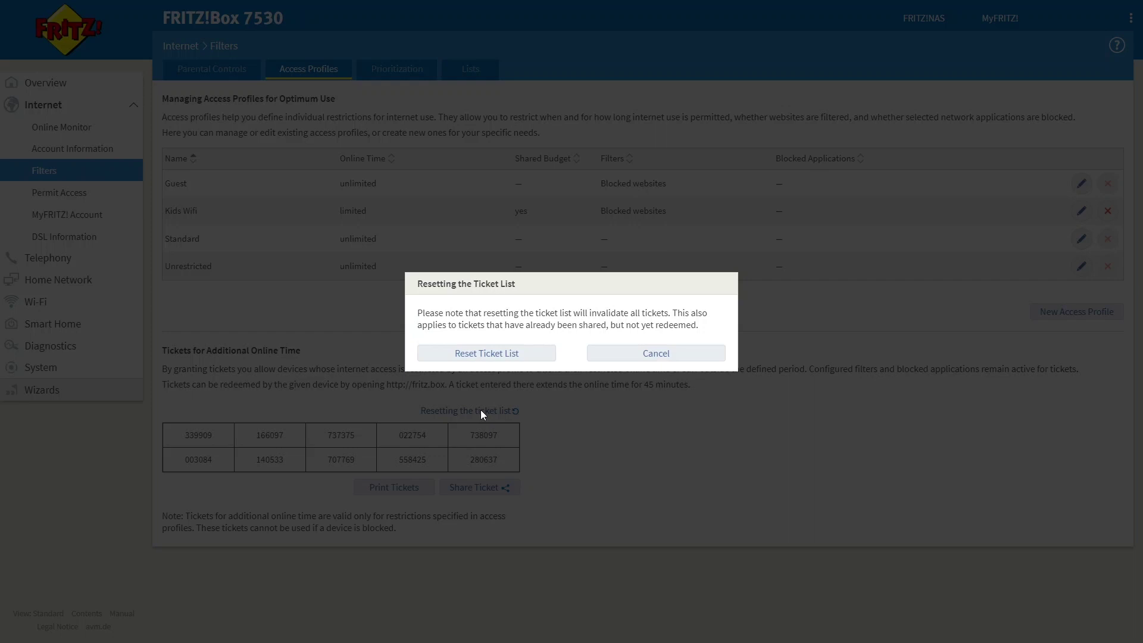
click(536, 356)
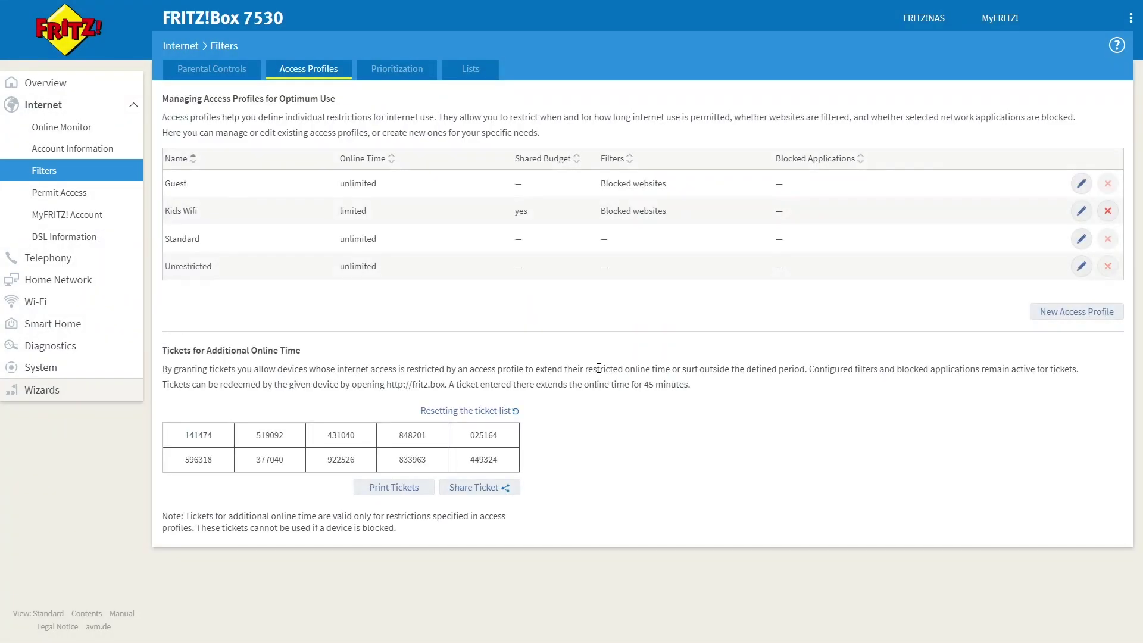